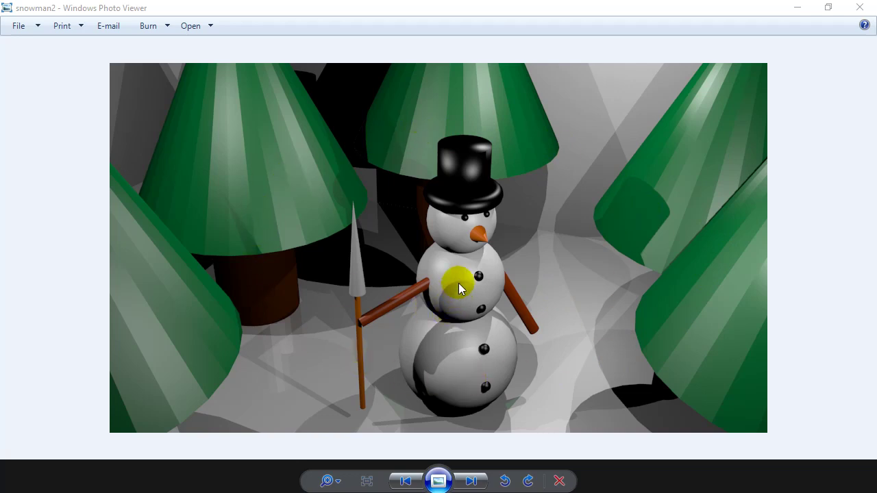
# - Delete the default cube in Blender, leaving only the camera and lamp
pyautogui.click(569, 449)
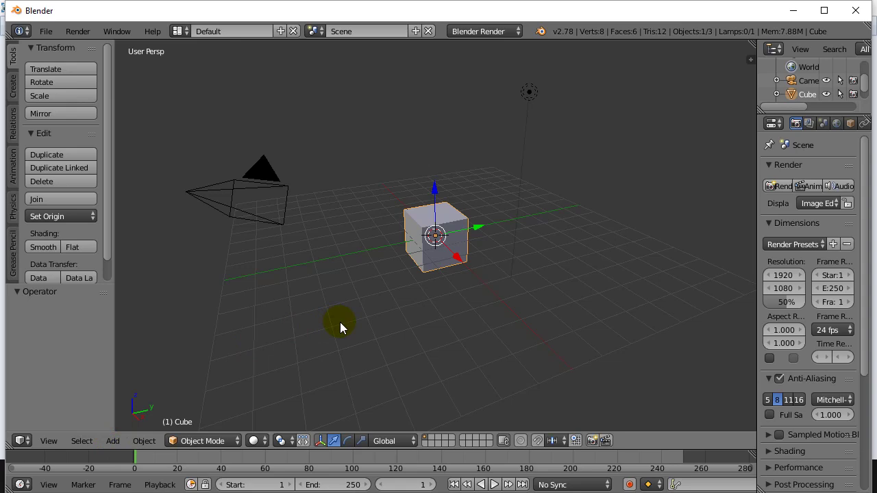
pyautogui.click(414, 249)
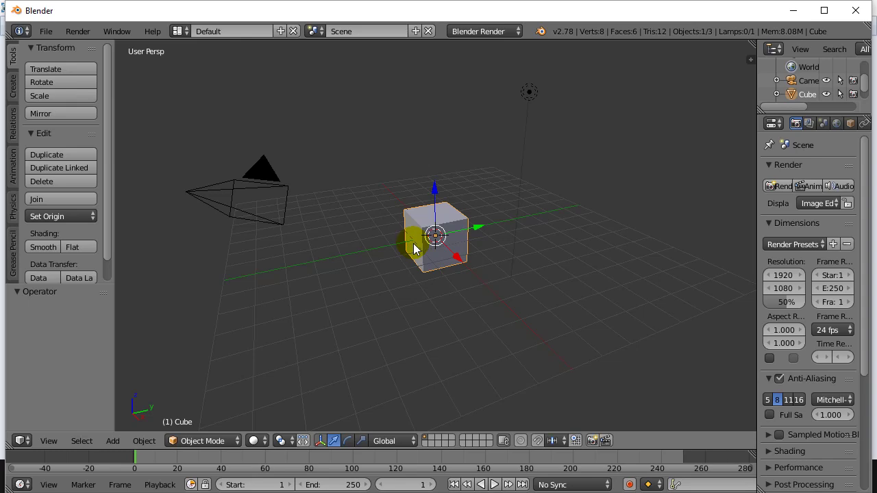
pyautogui.press('x')
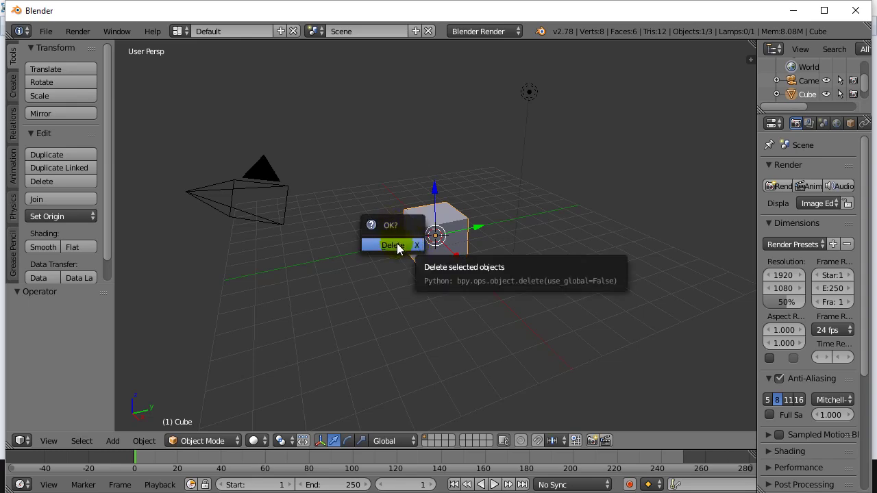
pyautogui.click(398, 247)
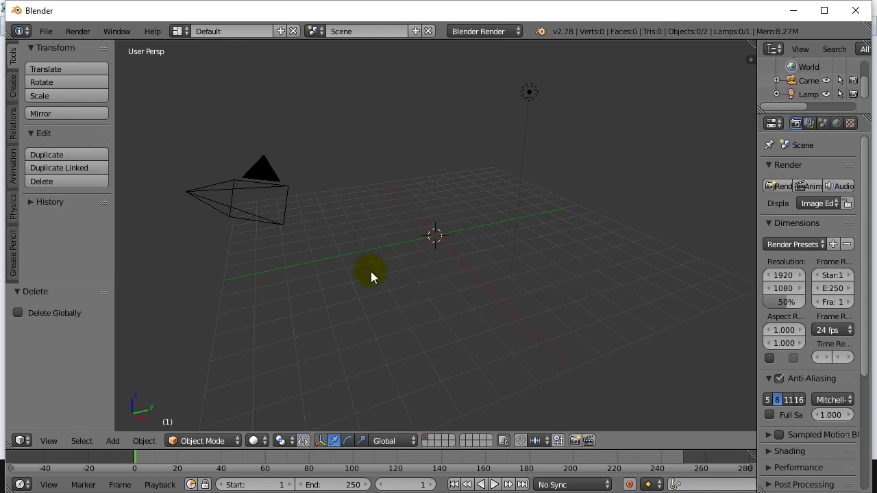
pyautogui.click(109, 440)
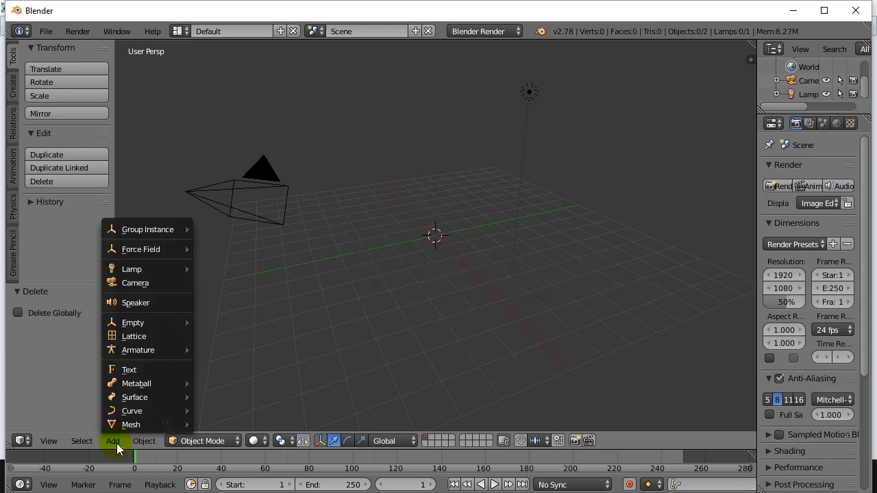
# - Add a UV sphere and a cylinder, moving the cylinder along Y away from the sphere
pyautogui.moveTo(129, 425)
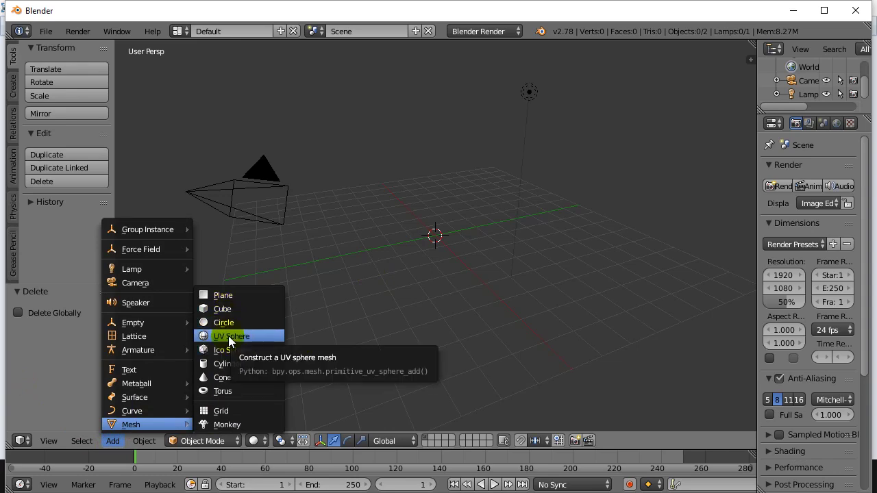
pyautogui.click(228, 336)
pyautogui.click(113, 440)
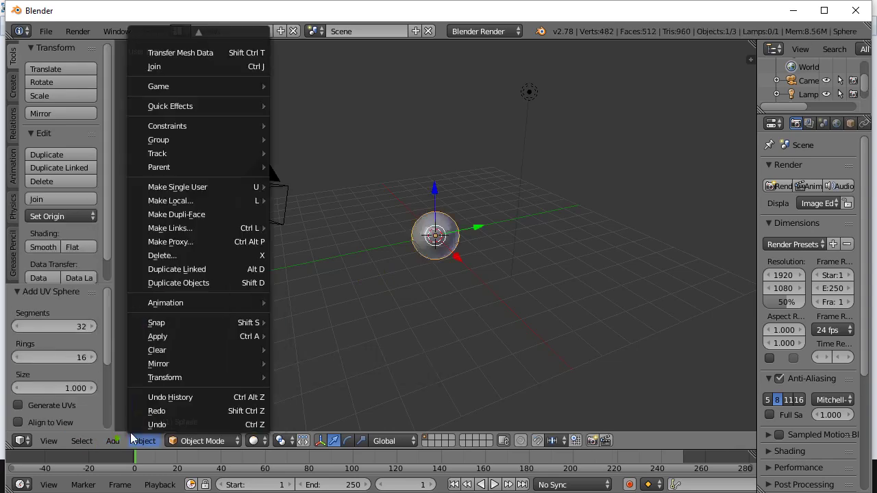
pyautogui.moveTo(170, 425)
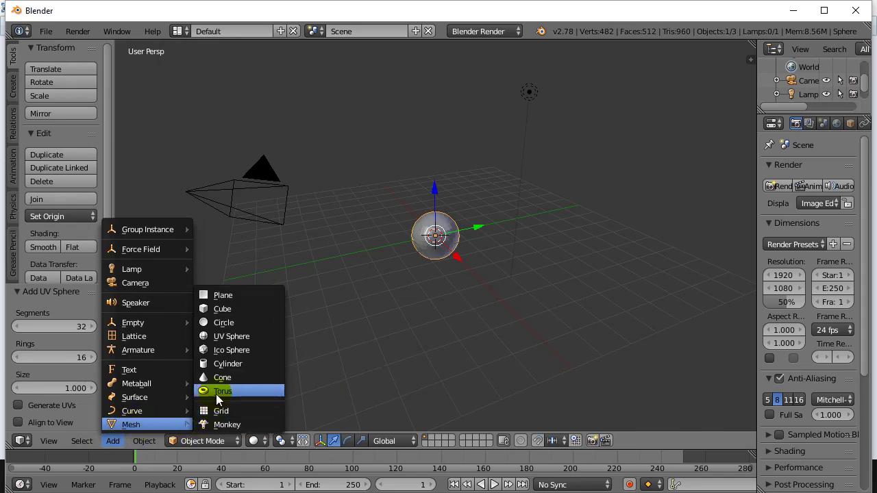
pyautogui.click(224, 364)
pyautogui.moveTo(478, 226); pyautogui.dragTo(454, 251)
# - Add a cone and move it along Y to the left of the sphere
pyautogui.click(112, 441)
pyautogui.moveTo(141, 424)
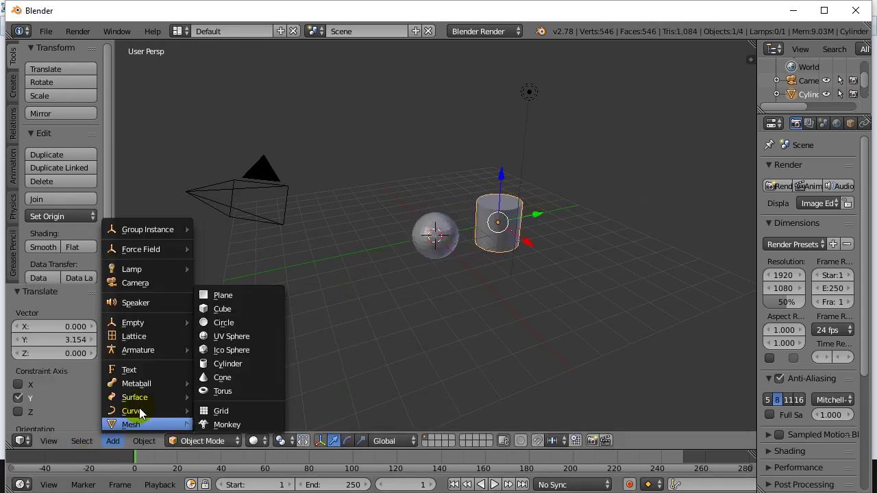
pyautogui.click(223, 378)
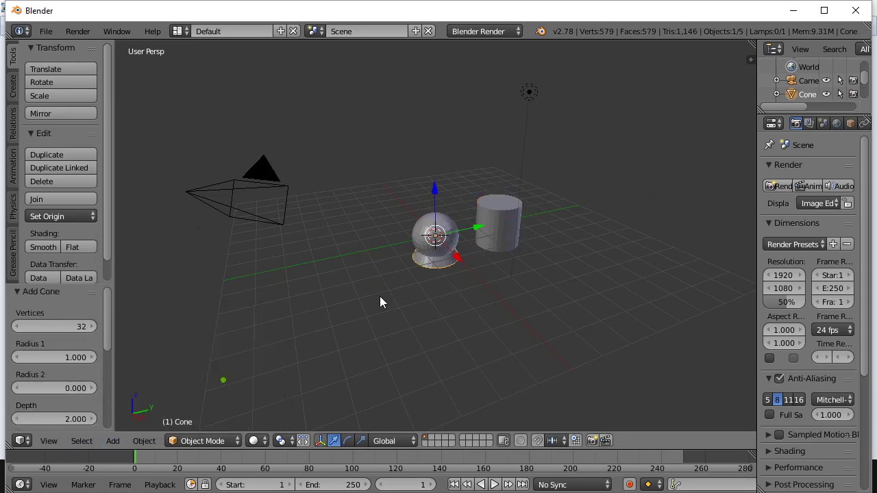
pyautogui.moveTo(471, 245); pyautogui.dragTo(290, 324)
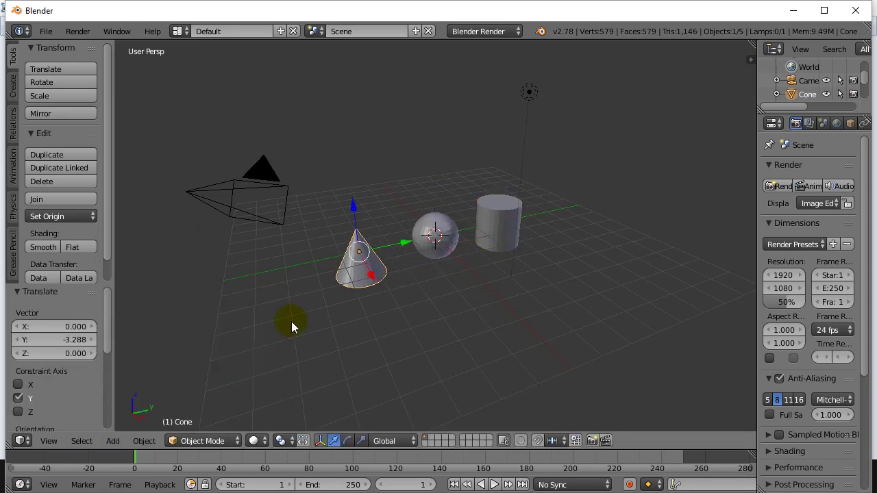
# - Add a torus and move it along X away from the sphere
pyautogui.click(114, 440)
pyautogui.moveTo(136, 423)
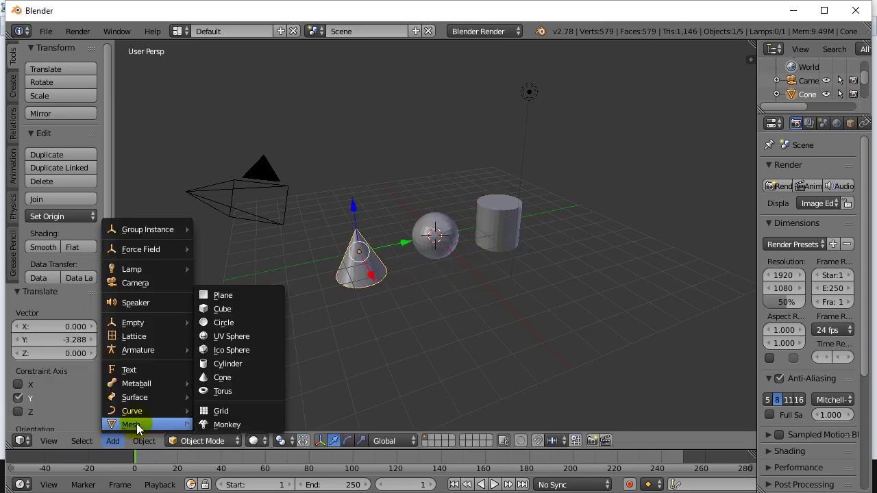
pyautogui.click(223, 391)
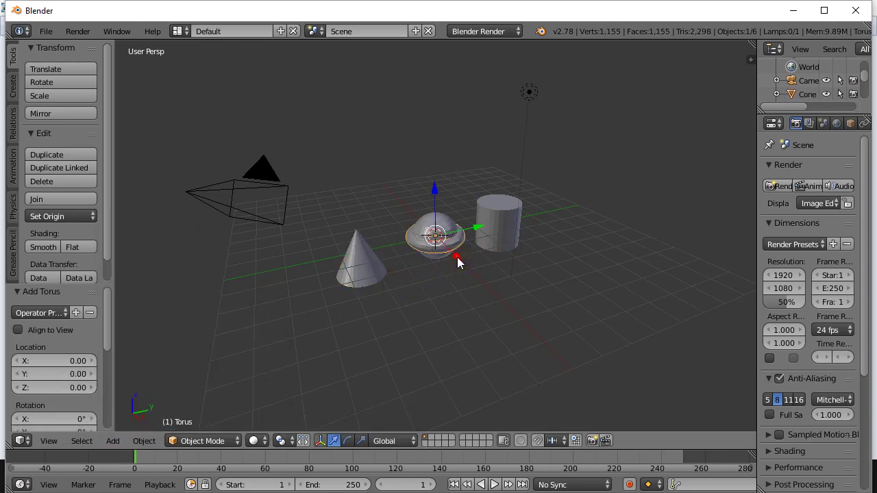
pyautogui.moveTo(457, 257); pyautogui.dragTo(491, 312)
pyautogui.click(112, 440)
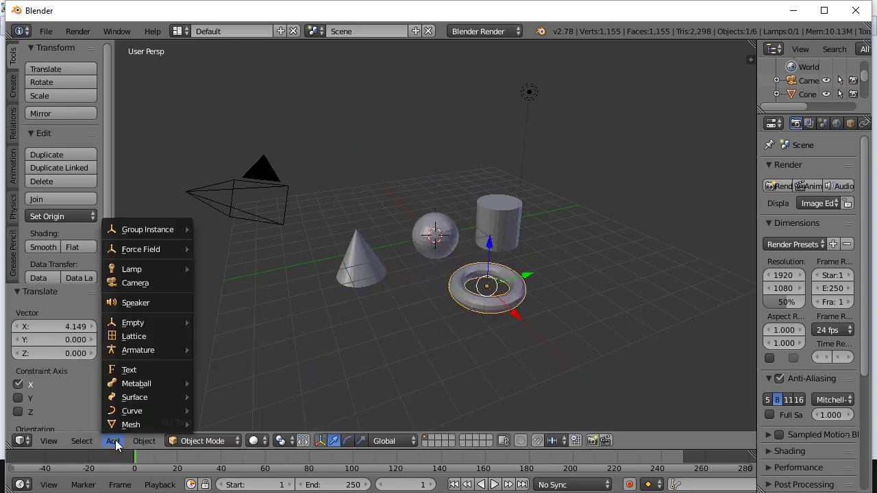
pyautogui.moveTo(134, 425)
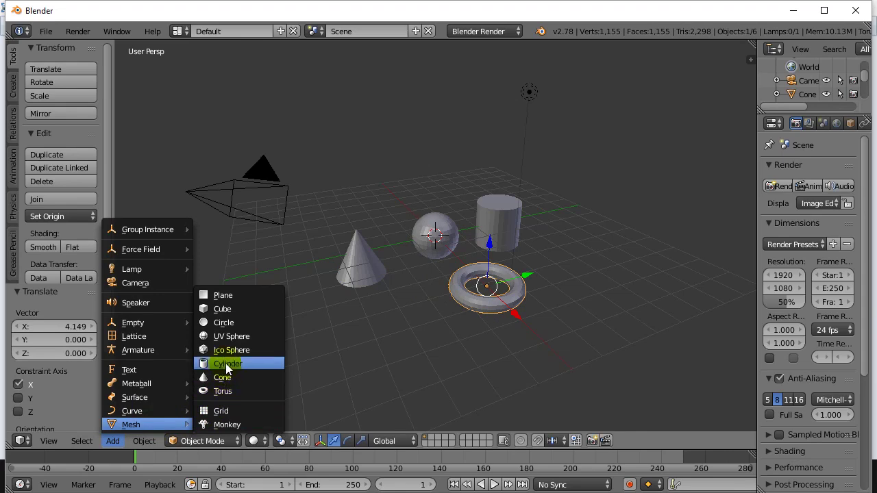
# - Add a plane scaled to 7.071 and lowered to Z -0.909 as the ground
pyautogui.click(227, 297)
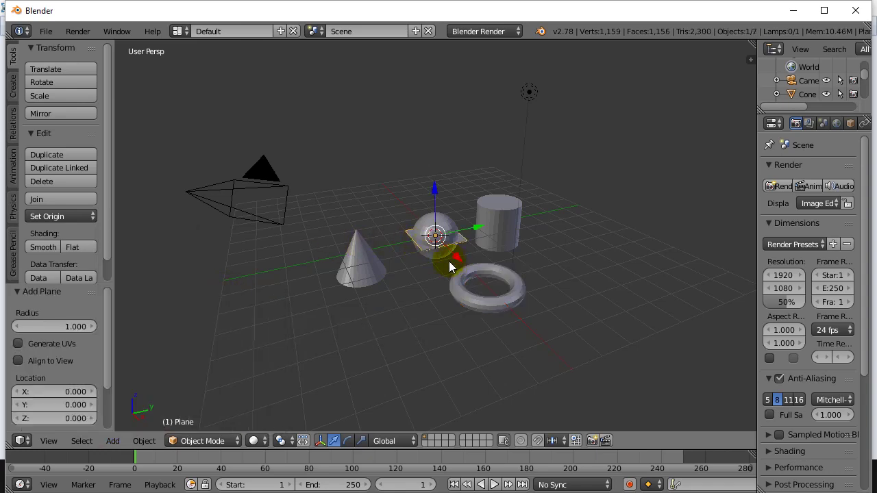
pyautogui.press('s')
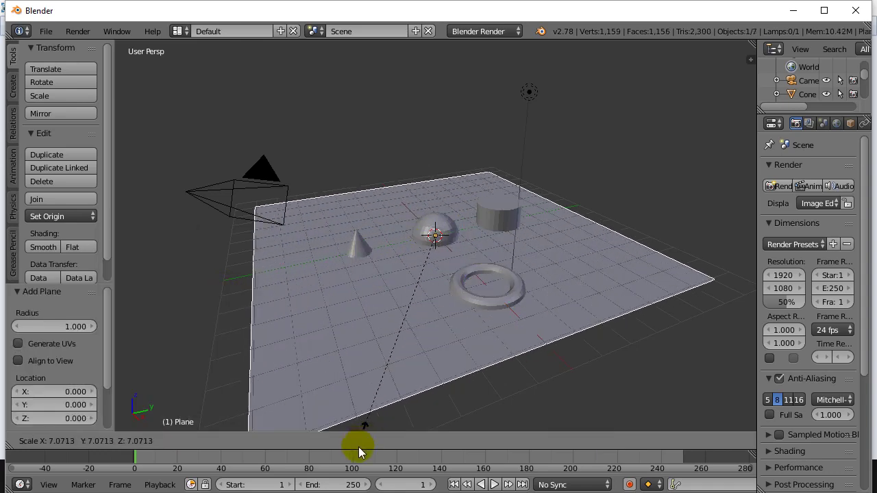
pyautogui.click(358, 447)
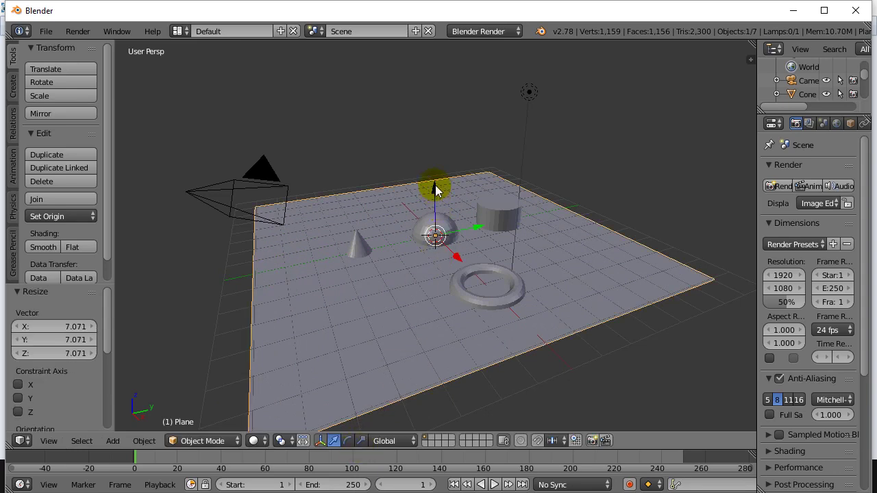
pyautogui.press('g')
pyautogui.press('z')
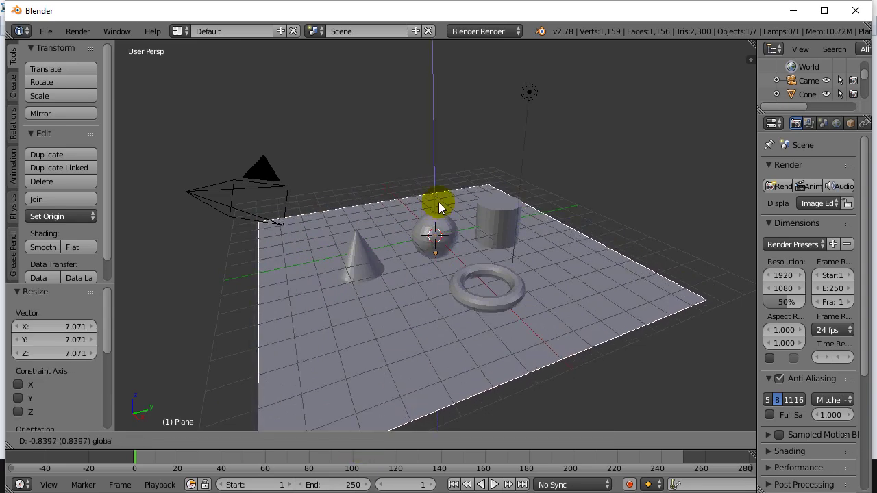
pyautogui.click(434, 202)
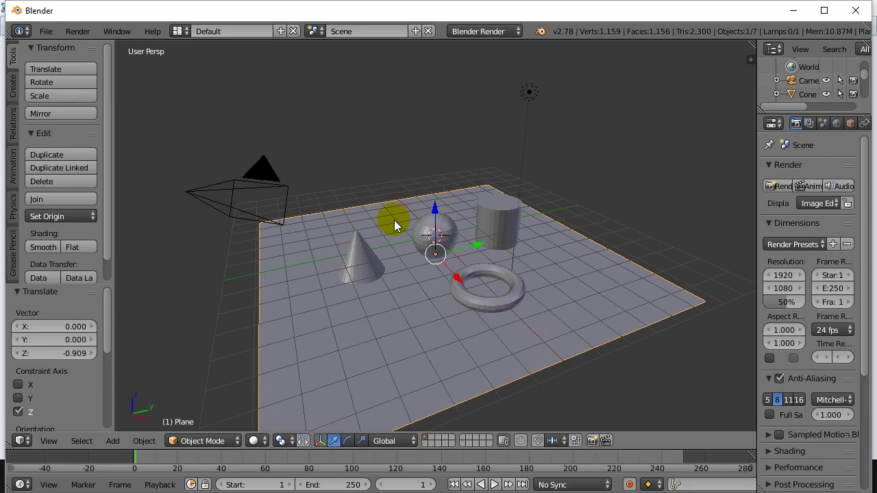
pyautogui.rightClick(499, 227)
# - Scale the cylinder 4.465 on Z and 0.517 on Y to make a slim pillar
pyautogui.click(499, 226)
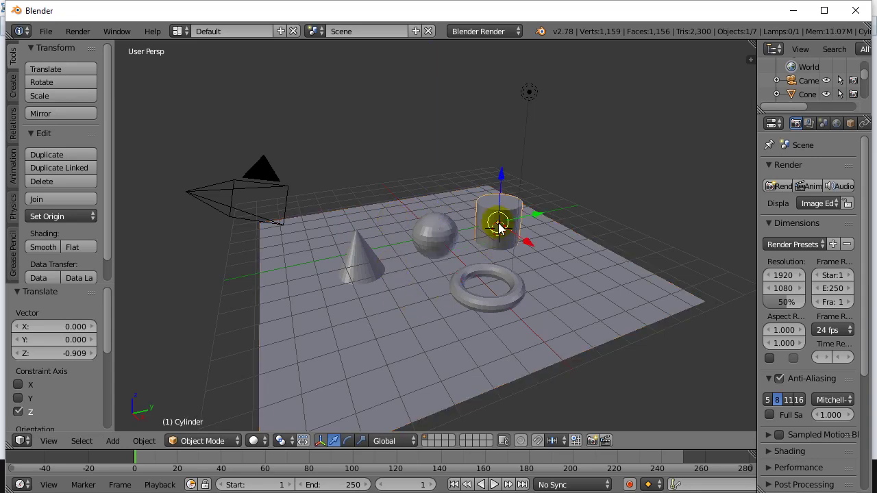
pyautogui.press('s')
pyautogui.press('z')
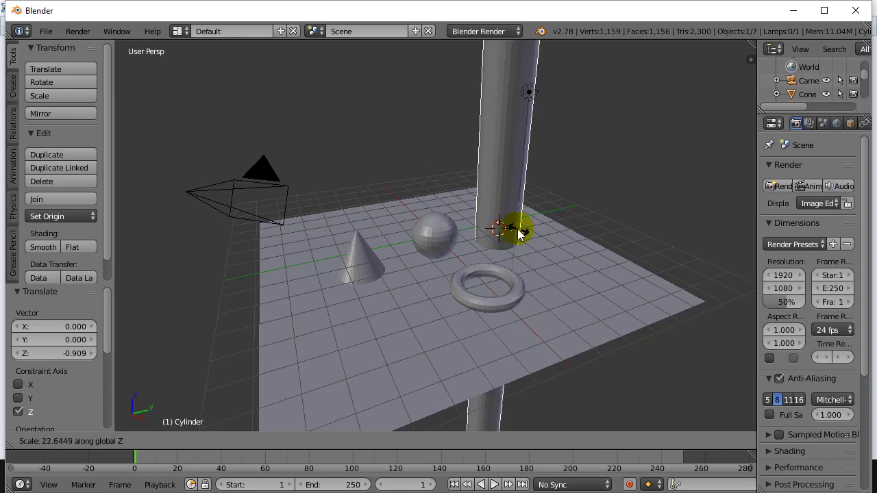
pyautogui.click(501, 228)
pyautogui.press('s')
pyautogui.press('x')
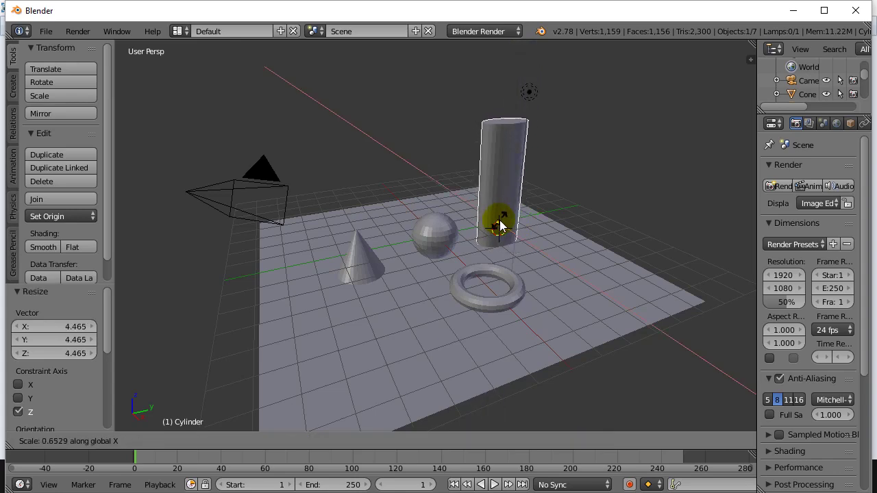
pyautogui.press('y')
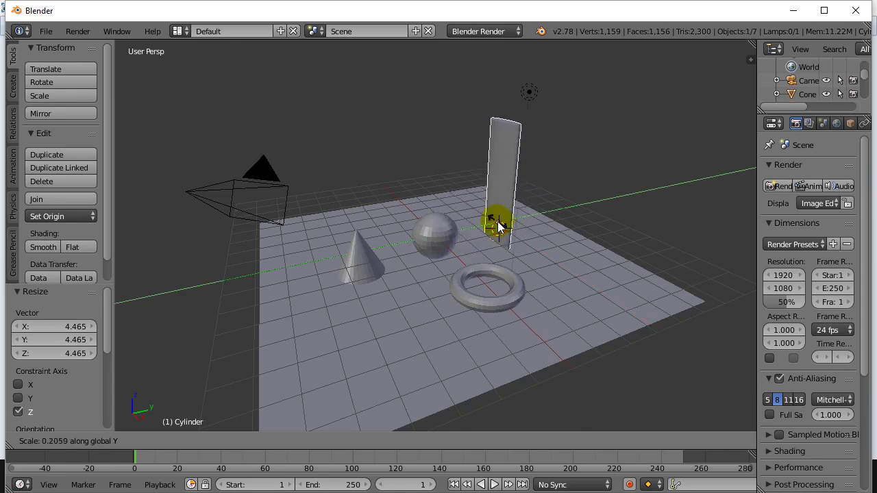
pyautogui.click(499, 223)
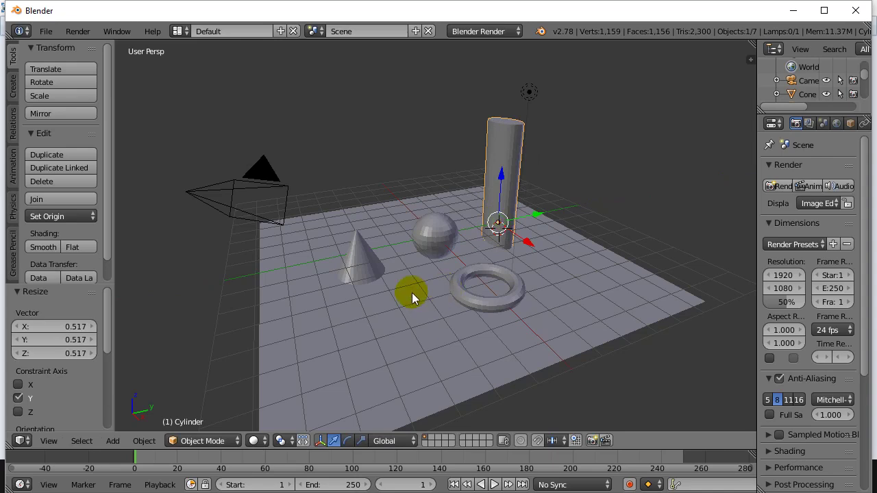
# - Enlarge the sphere
pyautogui.rightClick(426, 240)
pyautogui.press('s')
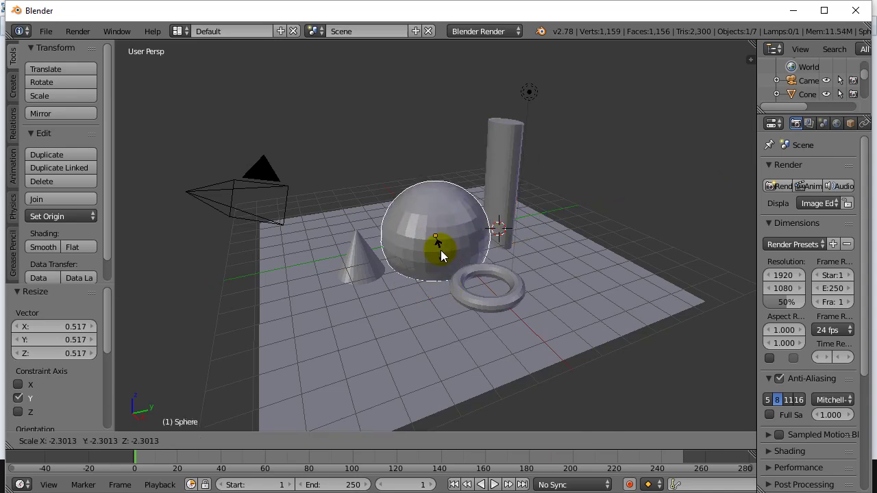
pyautogui.click(435, 256)
# - Rotate the cone about 93° around the Y axis onto its side
pyautogui.rightClick(369, 267)
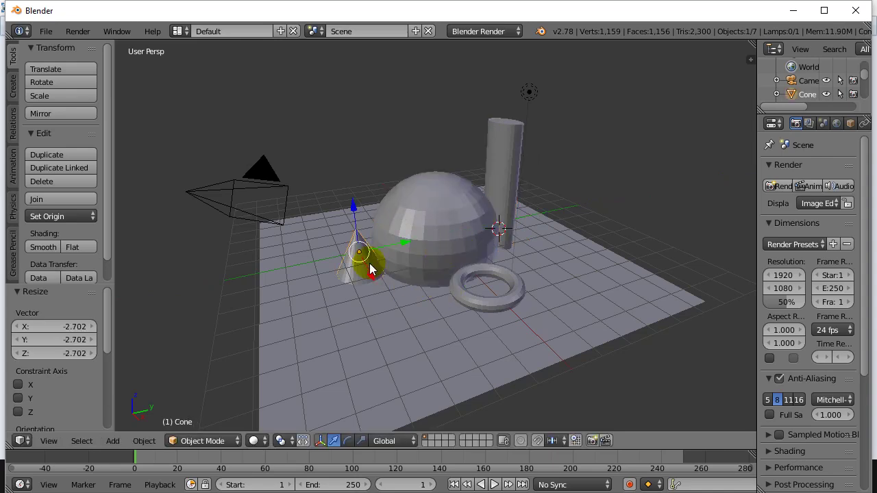
pyautogui.press('r')
pyautogui.press('y')
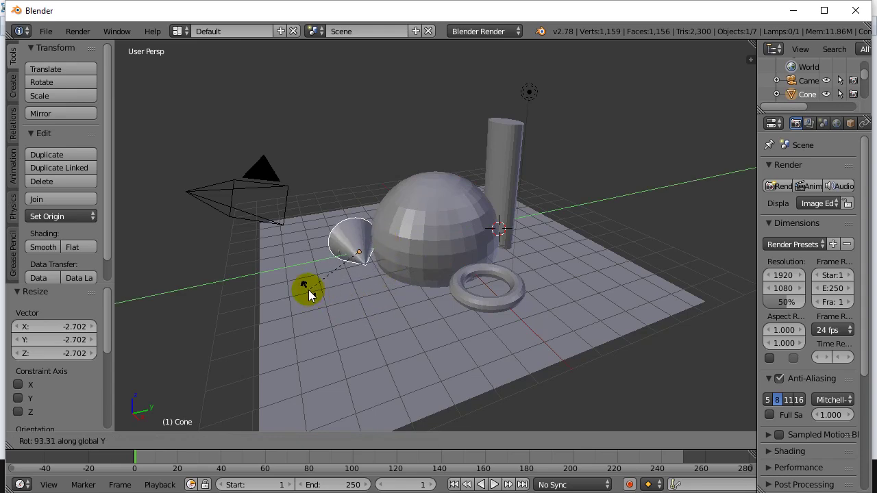
pyautogui.click(308, 290)
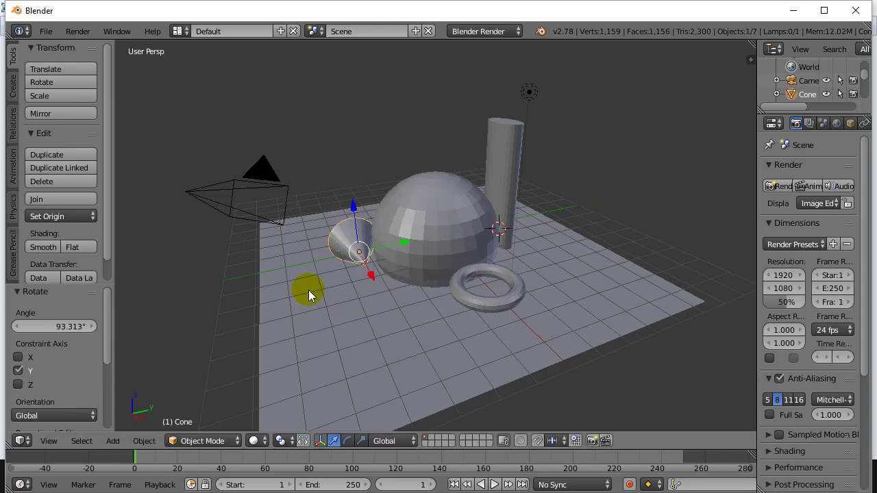